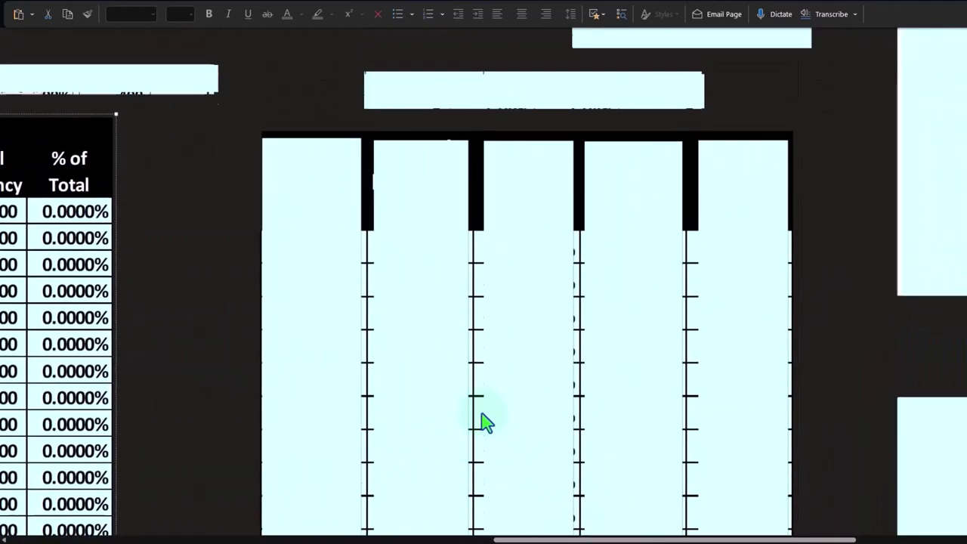
- Remove the cover from the X column and shrink the next column's cover to expose the Actual Frequency header
{"action": "left_click", "coordinate": [317, 244]}
{"action": "left_click_drag", "start_coordinate": [318, 244], "coordinate": [326, 288]}
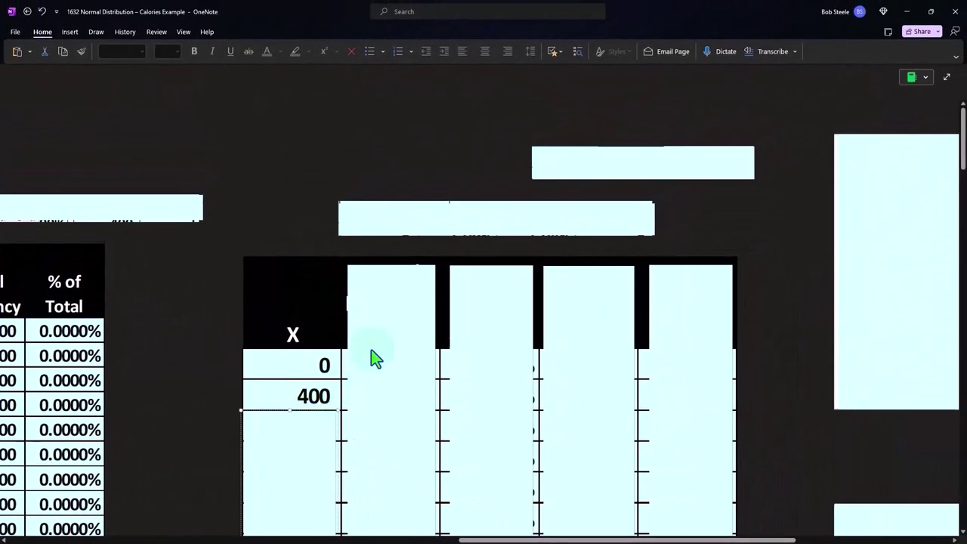
{"action": "left_click_drag", "start_coordinate": [384, 267], "coordinate": [391, 368]}
{"action": "scroll", "coordinate": [326, 415], "scroll_direction": "down", "scroll_amount": 2}
{"action": "left_click_drag", "start_coordinate": [291, 345], "coordinate": [295, 371]}
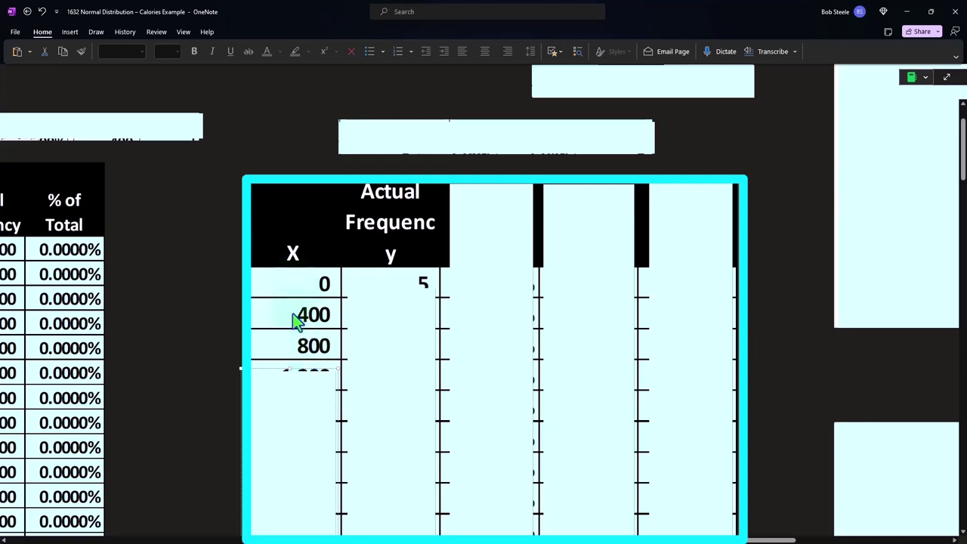
{"action": "left_click_drag", "start_coordinate": [294, 372], "coordinate": [294, 406]}
{"action": "key", "text": "Delete"}
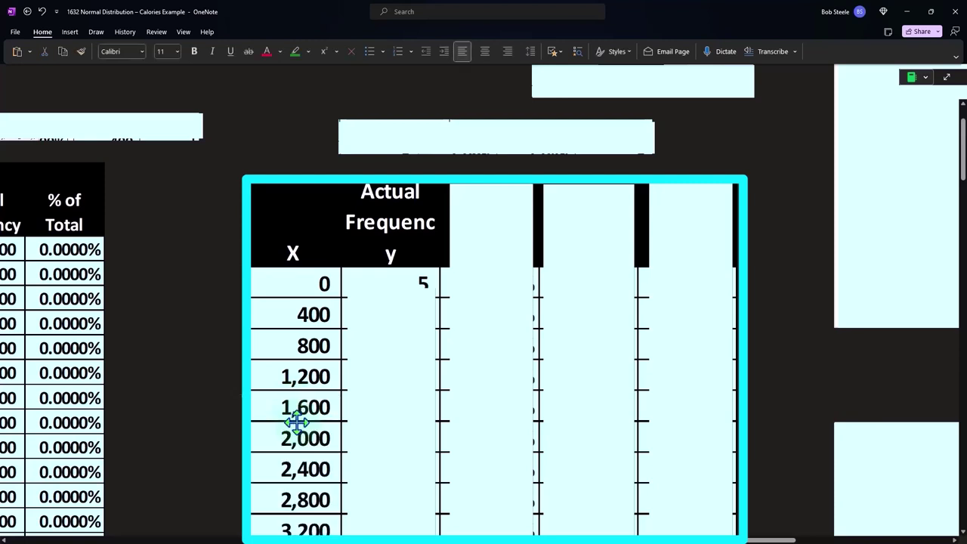
- Reveal the first Actual Frequency values by shrinking the column's cover, and delete the cover over the FREQUENCY formula
{"action": "left_click", "coordinate": [420, 377]}
{"action": "left_click_drag", "start_coordinate": [396, 283], "coordinate": [395, 307]}
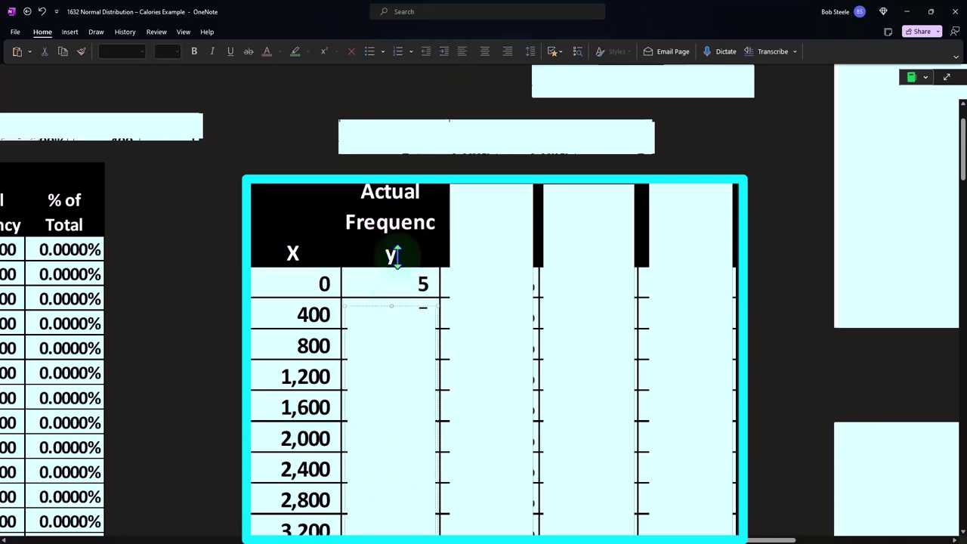
{"action": "left_click", "coordinate": [399, 136]}
{"action": "key", "text": "Delete"}
{"action": "left_click_drag", "start_coordinate": [393, 309], "coordinate": [393, 325]}
- Examine the normal distribution table and the uncovered X and Actual Frequency columns down to the end of the table
{"action": "left_click_drag", "start_coordinate": [579, 541], "coordinate": [127, 539]}
{"action": "left_click_drag", "start_coordinate": [281, 541], "coordinate": [735, 541]}
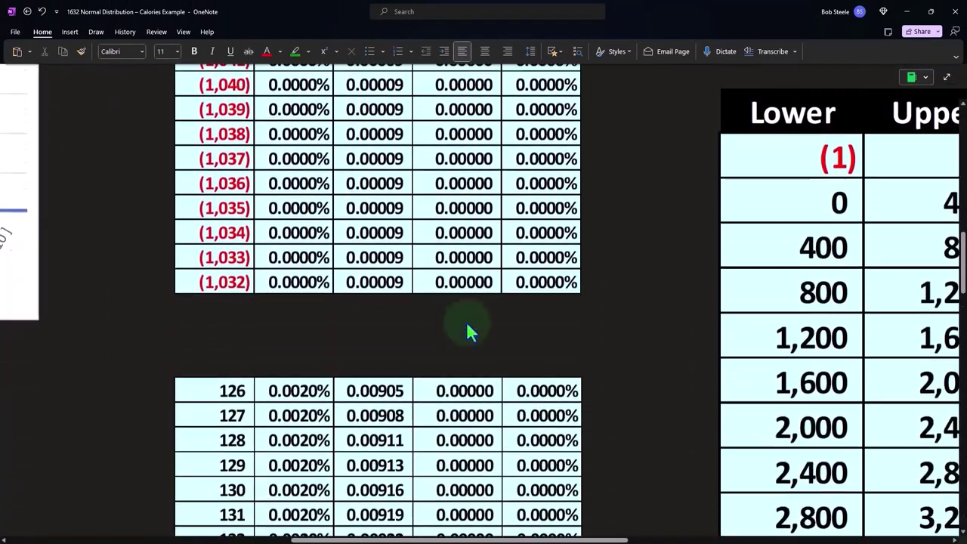
{"action": "scroll", "coordinate": [469, 334], "scroll_direction": "down", "scroll_amount": 4}
{"action": "scroll", "coordinate": [468, 335], "scroll_direction": "up", "scroll_amount": 5}
{"action": "scroll", "coordinate": [469, 334], "scroll_direction": "up", "scroll_amount": 14}
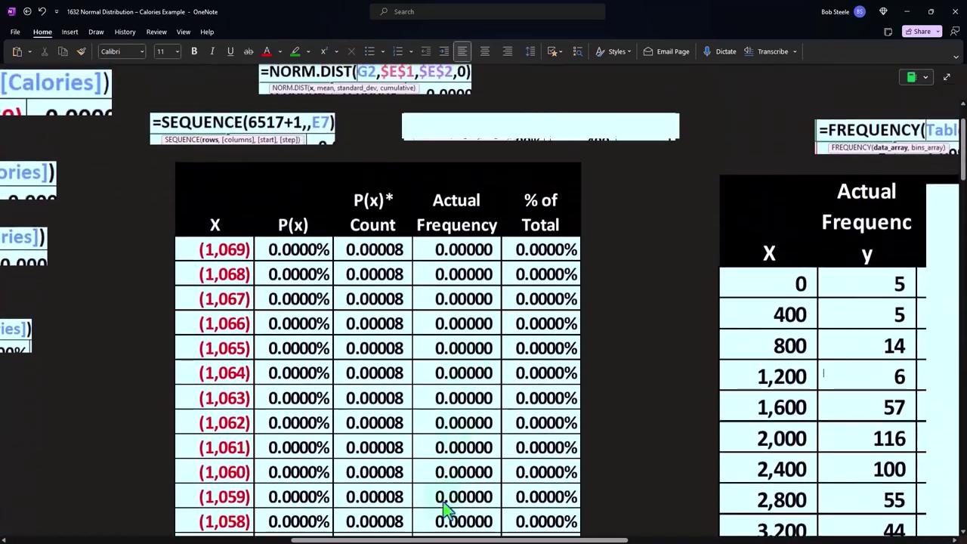
{"action": "left_click_drag", "start_coordinate": [439, 540], "coordinate": [632, 541]}
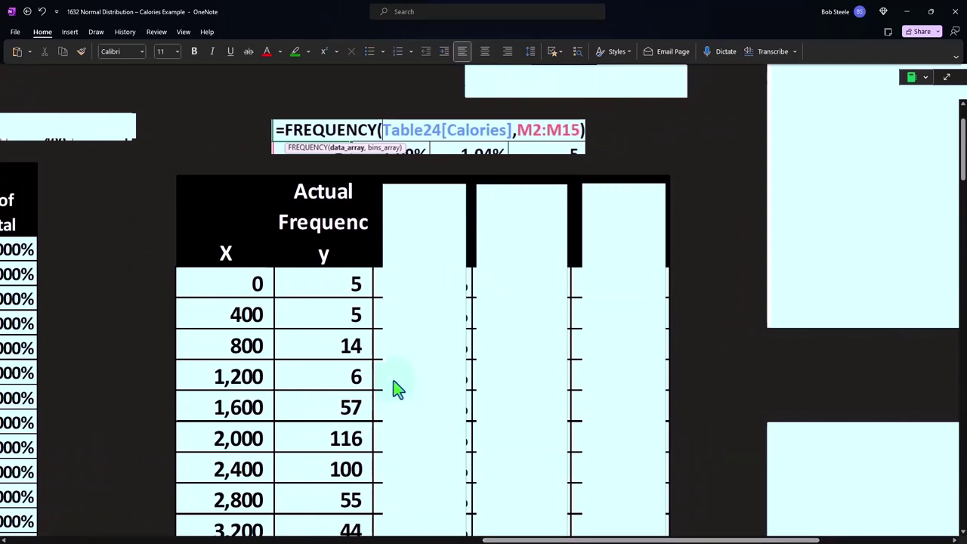
{"action": "scroll", "coordinate": [397, 389], "scroll_direction": "down", "scroll_amount": 5}
{"action": "scroll", "coordinate": [361, 437], "scroll_direction": "up", "scroll_amount": 1}
{"action": "scroll", "coordinate": [328, 250], "scroll_direction": "up", "scroll_amount": 1}
{"action": "scroll", "coordinate": [326, 254], "scroll_direction": "up", "scroll_amount": 1}
- Shrink the third column's cover to expose the % of Total header and the value for X = 0
{"action": "left_click", "coordinate": [404, 213]}
{"action": "left_click_drag", "start_coordinate": [425, 100], "coordinate": [427, 185]}
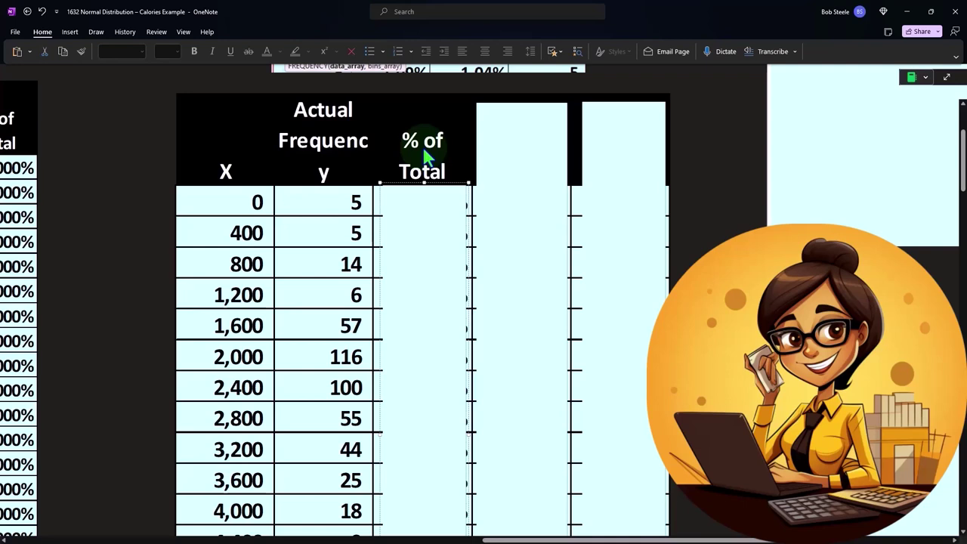
{"action": "left_click_drag", "start_coordinate": [426, 184], "coordinate": [425, 219]}
- Switch to the calculator, clear it and divide 5 by 457
{"action": "key", "text": "alt+Tab"}
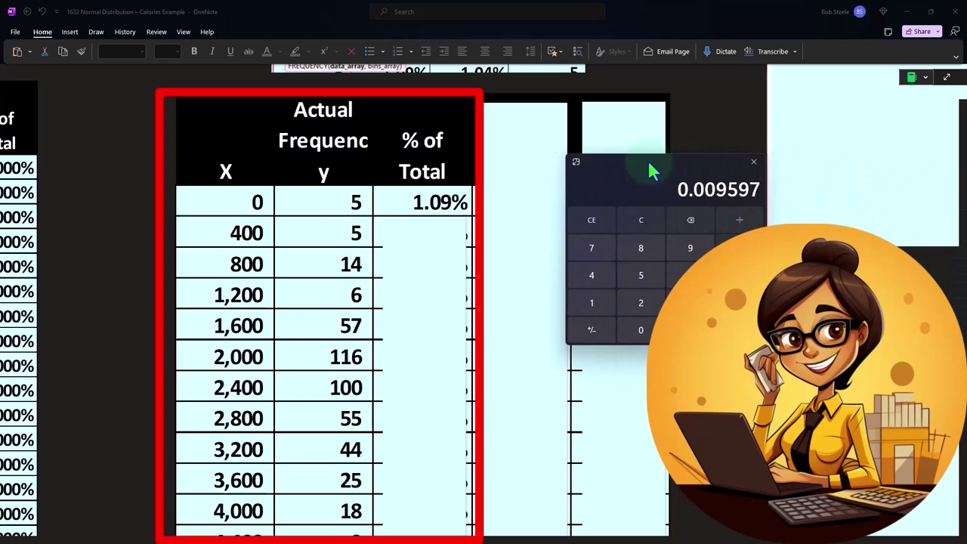
{"action": "left_click", "coordinate": [559, 222]}
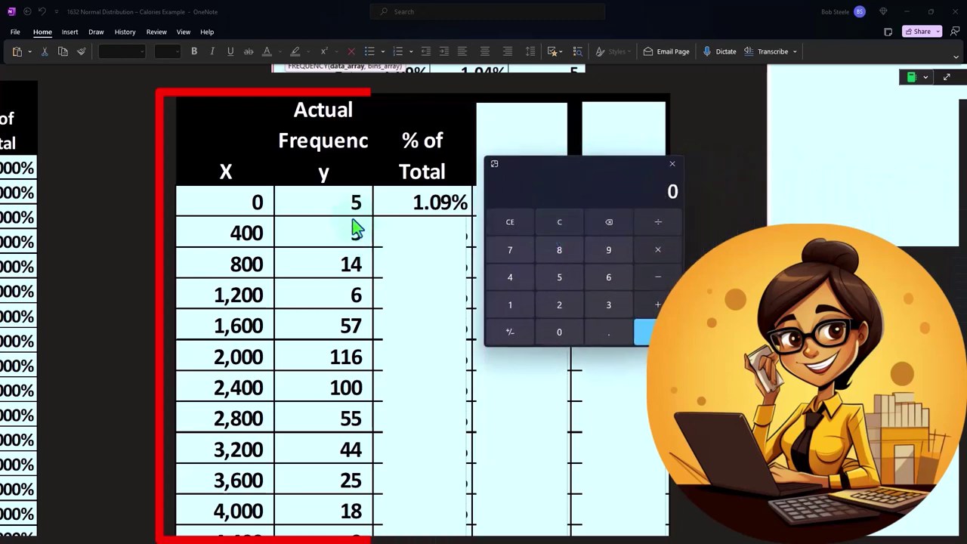
{"action": "type", "text": "5"}
{"action": "scroll", "coordinate": [244, 375], "scroll_direction": "down", "scroll_amount": 3}
{"action": "left_click", "coordinate": [664, 224]}
{"action": "type", "text": "457"}
{"action": "key", "text": "Return"}
- Shrink the % of Total cover further to reveal the 400 and 800 rows
{"action": "scroll", "coordinate": [362, 360], "scroll_direction": "up", "scroll_amount": 3}
{"action": "scroll", "coordinate": [362, 360], "scroll_direction": "up", "scroll_amount": 1}
{"action": "left_click_drag", "start_coordinate": [421, 217], "coordinate": [423, 277]}
- Clear the calculator and divide 14 by 457
{"action": "left_click", "coordinate": [551, 220]}
{"action": "type", "text": "14"}
{"action": "scroll", "coordinate": [436, 319], "scroll_direction": "down", "scroll_amount": 4}
{"action": "type", "text": "/457"}
{"action": "key", "text": "Return"}
- Move the calculator off the table and delete the cover over the remaining % of Total values
{"action": "scroll", "coordinate": [438, 322], "scroll_direction": "up", "scroll_amount": 4}
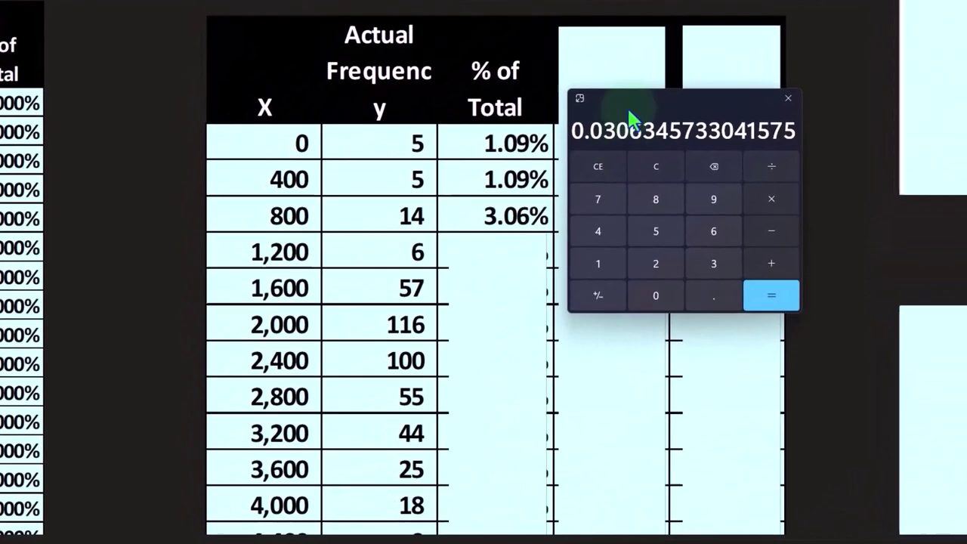
{"action": "left_click_drag", "start_coordinate": [629, 111], "coordinate": [964, 113]}
{"action": "key", "text": "Delete"}
- Expose the P(x) Freq header and first value, and delete the cover over the SUMIFS formula
{"action": "left_click", "coordinate": [619, 218]}
{"action": "left_click_drag", "start_coordinate": [614, 27], "coordinate": [624, 152]}
{"action": "scroll", "coordinate": [624, 155], "scroll_direction": "up", "scroll_amount": 1}
{"action": "left_click", "coordinate": [620, 101]}
{"action": "key", "text": "Delete"}
- Examine the X and P(x) columns of the normal distribution table that the SUMIFS formula adds up
{"action": "left_click_drag", "start_coordinate": [696, 539], "coordinate": [442, 539]}
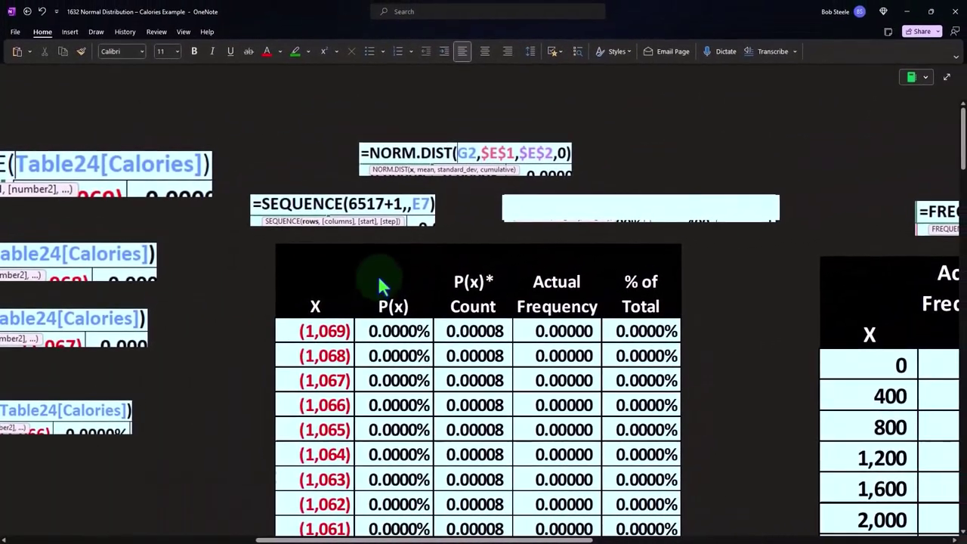
{"action": "left_click_drag", "start_coordinate": [423, 540], "coordinate": [661, 540]}
{"action": "mouse_move", "coordinate": [605, 539]}
{"action": "left_mouse_down"}
{"action": "mouse_move", "coordinate": [469, 539]}
{"action": "mouse_move", "coordinate": [557, 539]}
{"action": "left_mouse_up"}
{"action": "left_click", "coordinate": [663, 186]}
{"action": "scroll", "coordinate": [330, 370], "scroll_direction": "down", "scroll_amount": 1}
{"action": "scroll", "coordinate": [253, 363], "scroll_direction": "left", "scroll_amount": 10}
{"action": "scroll", "coordinate": [240, 257], "scroll_direction": "down", "scroll_amount": 8}
{"action": "scroll", "coordinate": [241, 281], "scroll_direction": "down", "scroll_amount": 3}
{"action": "scroll", "coordinate": [626, 302], "scroll_direction": "up", "scroll_amount": 12}
{"action": "scroll", "coordinate": [626, 527], "scroll_direction": "right", "scroll_amount": 5}
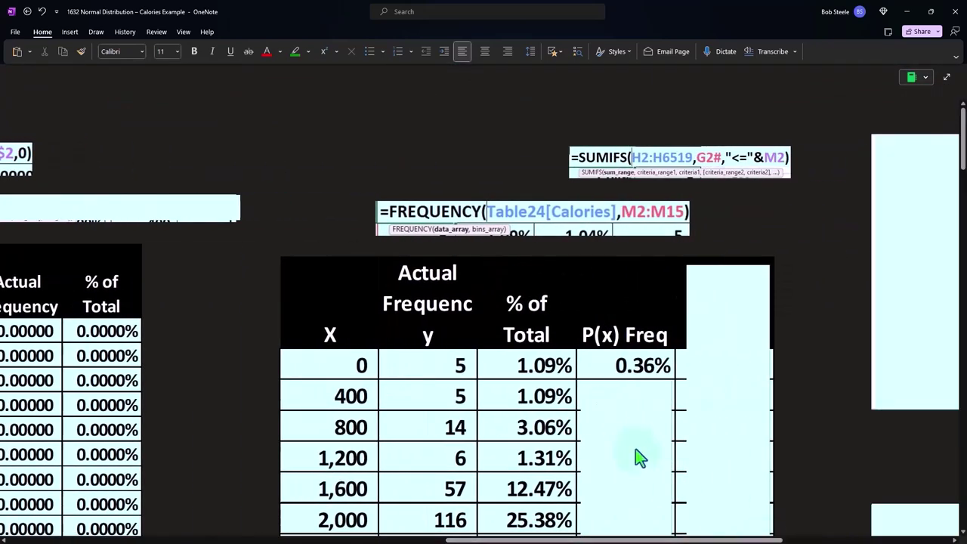
{"action": "left_click", "coordinate": [640, 420]}
{"action": "scroll", "coordinate": [295, 461], "scroll_direction": "left", "scroll_amount": 5}
{"action": "left_click", "coordinate": [190, 402]}
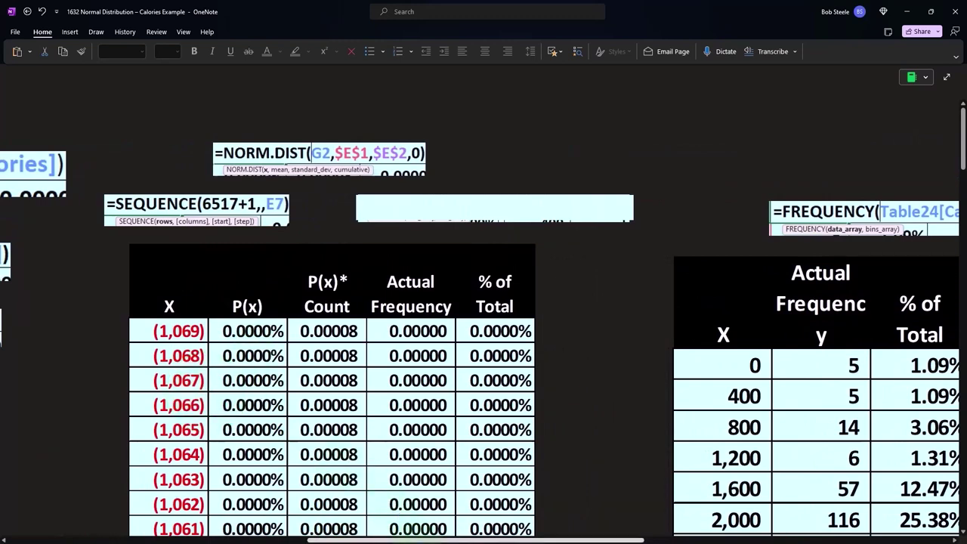
{"action": "scroll", "coordinate": [408, 523], "scroll_direction": "right", "scroll_amount": 5}
{"action": "scroll", "coordinate": [575, 529], "scroll_direction": "right", "scroll_amount": 3}
- Reveal the P(x) Freq values from the 400 row downward by shrinking the column's cover, and delete it
{"action": "scroll", "coordinate": [514, 445], "scroll_direction": "down", "scroll_amount": 2}
{"action": "left_click_drag", "start_coordinate": [502, 328], "coordinate": [507, 361]}
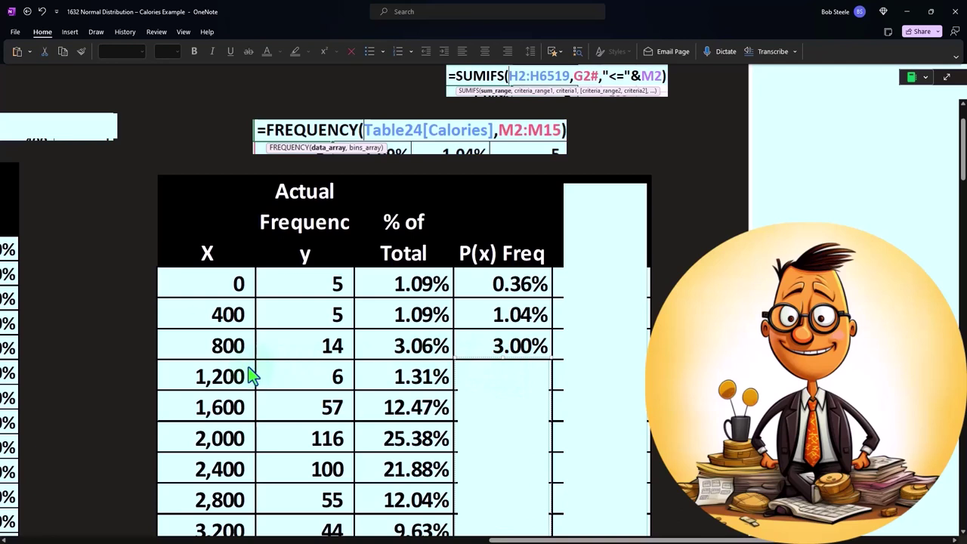
{"action": "left_click_drag", "start_coordinate": [506, 361], "coordinate": [505, 391]}
{"action": "scroll", "coordinate": [506, 389], "scroll_direction": "down", "scroll_amount": 2}
{"action": "left_click_drag", "start_coordinate": [501, 309], "coordinate": [504, 342]}
{"action": "key", "text": "Delete"}
{"action": "scroll", "coordinate": [508, 370], "scroll_direction": "down", "scroll_amount": 6}
{"action": "scroll", "coordinate": [518, 231], "scroll_direction": "up", "scroll_amount": 6}
- Shrink the last column's cover to expose the P(x) *Count header and the value for X = 0
{"action": "left_click", "coordinate": [587, 191]}
{"action": "left_click_drag", "start_coordinate": [605, 101], "coordinate": [611, 181]}
{"action": "left_click_drag", "start_coordinate": [610, 182], "coordinate": [609, 215]}
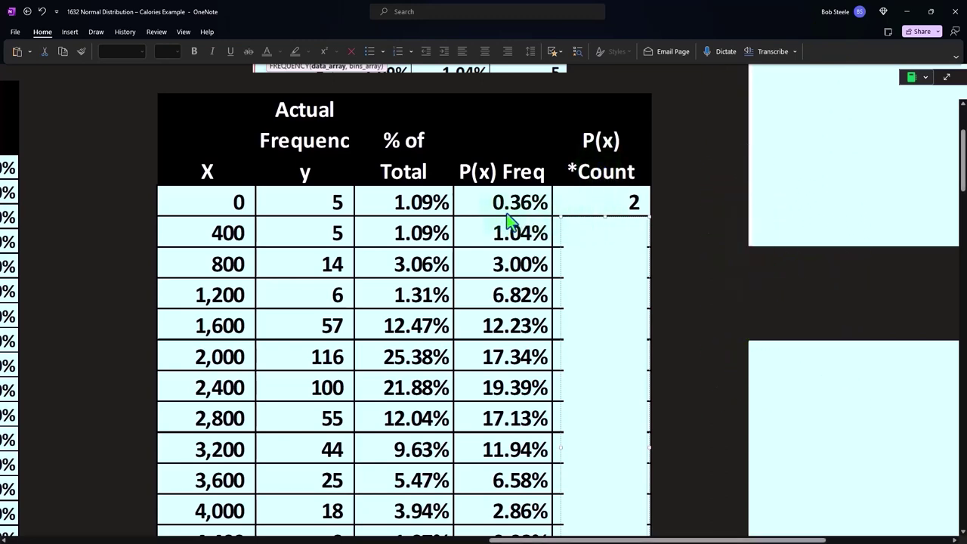
- Bring the calculator back beside the table and multiply .0036 by 457
{"action": "scroll", "coordinate": [511, 242], "scroll_direction": "down", "scroll_amount": 5}
{"action": "left_click", "coordinate": [346, 437]}
{"action": "scroll", "coordinate": [345, 437], "scroll_direction": "up", "scroll_amount": 3}
{"action": "left_click_drag", "start_coordinate": [966, 144], "coordinate": [808, 129]}
{"action": "left_click", "coordinate": [773, 178]}
{"action": "type", "text": ".036"}
{"action": "left_click", "coordinate": [769, 178]}
{"action": "type", "text": ".0036"}
{"action": "scroll", "coordinate": [529, 367], "scroll_direction": "down", "scroll_amount": 4}
{"action": "left_click", "coordinate": [872, 205]}
{"action": "type", "text": "457"}
{"action": "key", "text": "Return"}
{"action": "scroll", "coordinate": [617, 283], "scroll_direction": "up", "scroll_amount": 1}
{"action": "scroll", "coordinate": [616, 283], "scroll_direction": "up", "scroll_amount": 4}
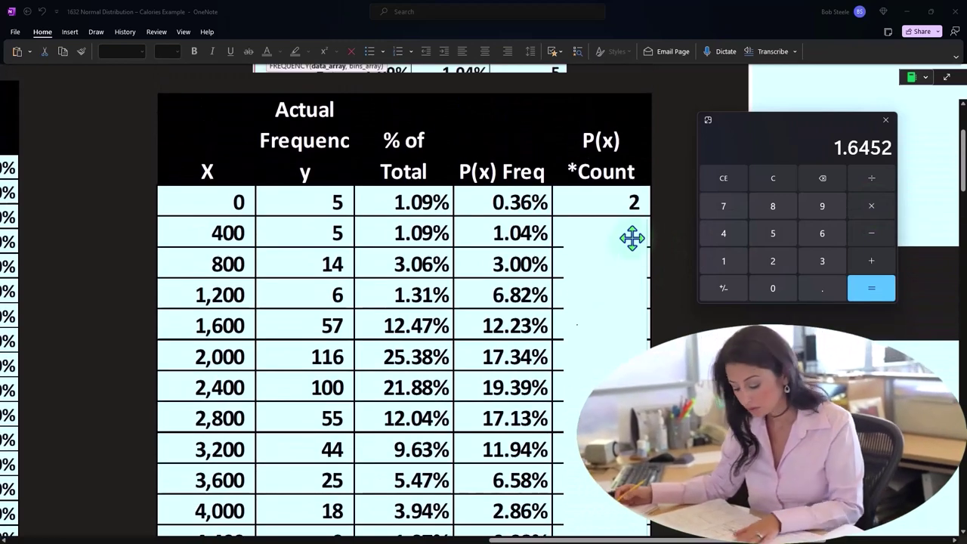
- Reveal the rest of the P(x) *Count column by shrinking and removing its cover, moving the calculator out of the way
{"action": "left_click", "coordinate": [642, 224]}
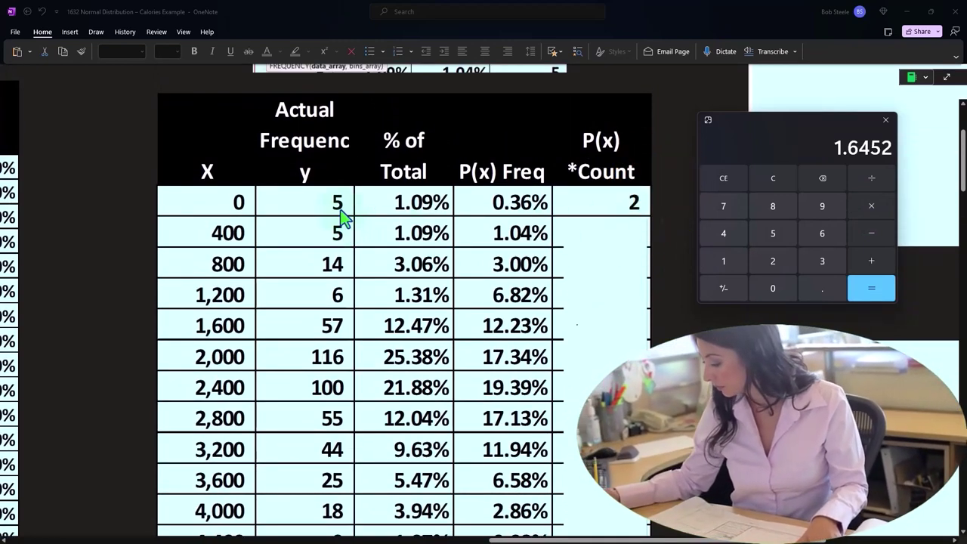
{"action": "left_click", "coordinate": [594, 225]}
{"action": "type", "text": "5"}
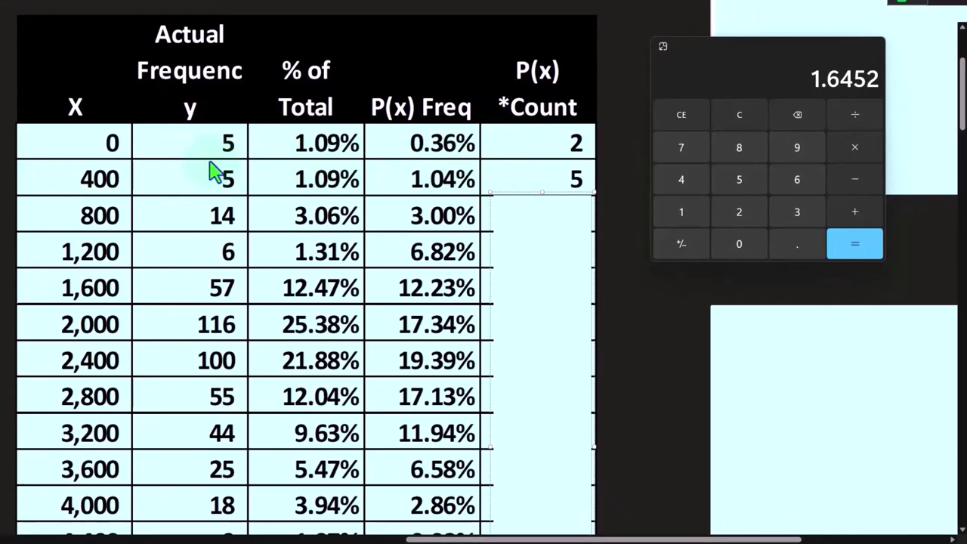
{"action": "left_click_drag", "start_coordinate": [706, 50], "coordinate": [966, 51]}
{"action": "left_click", "coordinate": [570, 288]}
{"action": "left_click", "coordinate": [570, 287]}
- Examine the frequency table's Total row and the Lower/Upper/P(x) table with its NORM.DIST formula
{"action": "scroll", "coordinate": [573, 298], "scroll_direction": "down", "scroll_amount": 6}
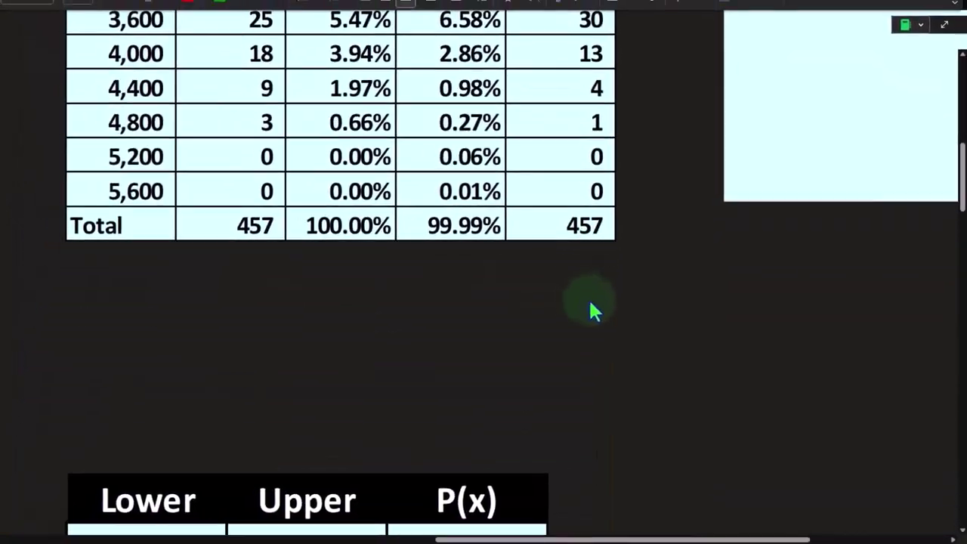
{"action": "scroll", "coordinate": [612, 313], "scroll_direction": "down", "scroll_amount": 5}
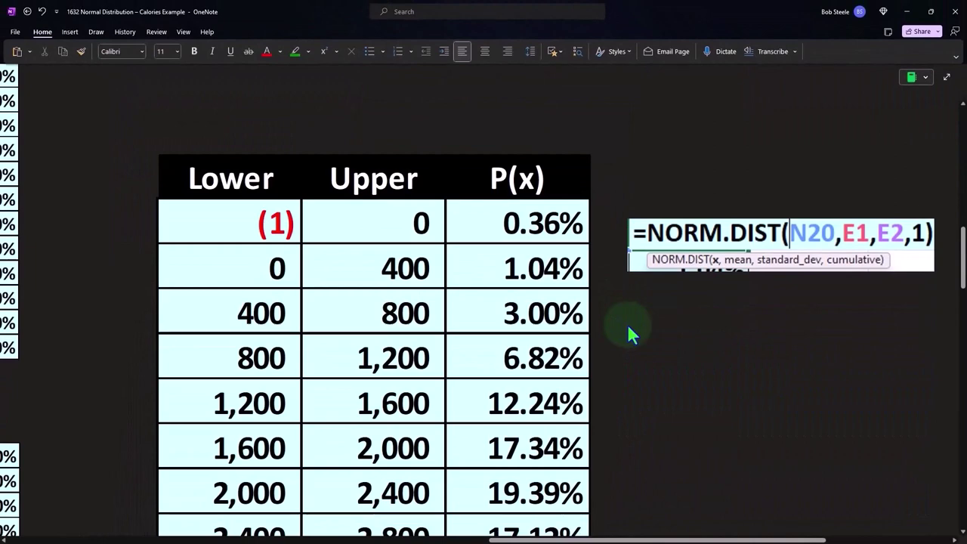
{"action": "scroll", "coordinate": [364, 311], "scroll_direction": "down", "scroll_amount": 5}
{"action": "scroll", "coordinate": [357, 296], "scroll_direction": "down", "scroll_amount": 2}
{"action": "scroll", "coordinate": [356, 296], "scroll_direction": "up", "scroll_amount": 5}
{"action": "left_click_drag", "start_coordinate": [550, 539], "coordinate": [589, 540]}
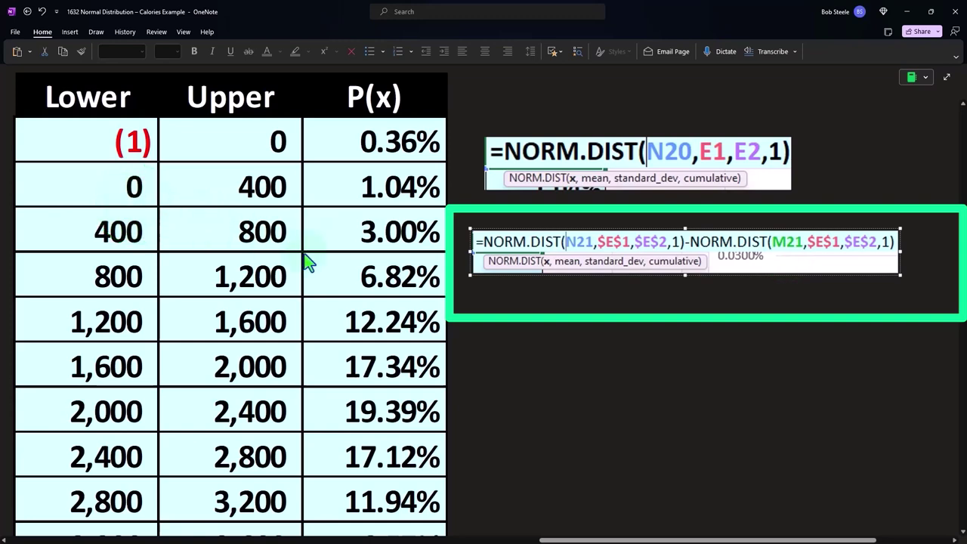
- Compare the P(x) Freq percentages with the P(x) values of the Lower/Upper table
{"action": "scroll", "coordinate": [463, 259], "scroll_direction": "up", "scroll_amount": 10}
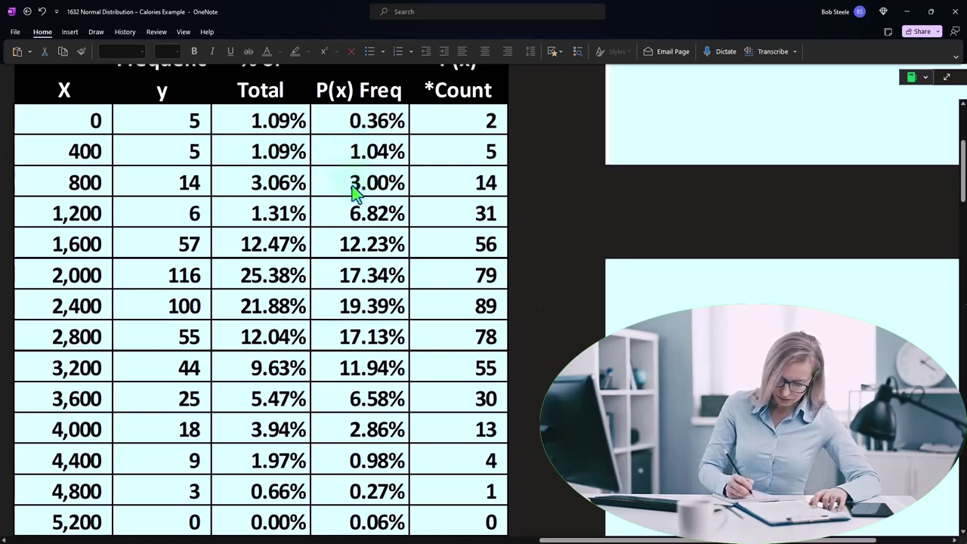
{"action": "scroll", "coordinate": [346, 217], "scroll_direction": "down", "scroll_amount": 8}
{"action": "scroll", "coordinate": [346, 227], "scroll_direction": "down", "scroll_amount": 3}
{"action": "scroll", "coordinate": [356, 320], "scroll_direction": "down", "scroll_amount": 4}
{"action": "scroll", "coordinate": [409, 318], "scroll_direction": "down", "scroll_amount": 4}
{"action": "scroll", "coordinate": [409, 318], "scroll_direction": "down", "scroll_amount": 5}
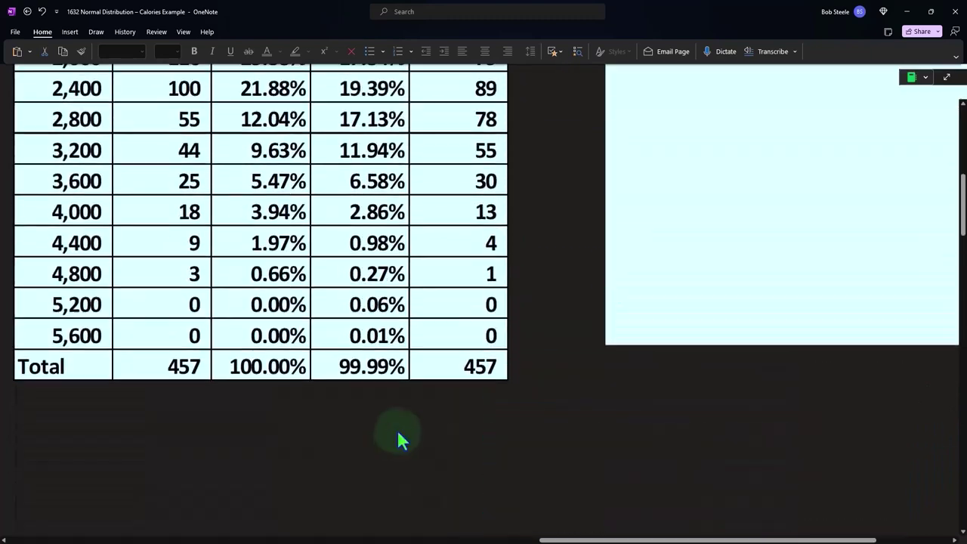
{"action": "scroll", "coordinate": [398, 441], "scroll_direction": "up", "scroll_amount": 2}
{"action": "scroll", "coordinate": [373, 446], "scroll_direction": "up", "scroll_amount": 9}
- Uncover the column chart beside the frequency table and compare it with the table's percentages
{"action": "left_click_drag", "start_coordinate": [593, 539], "coordinate": [667, 540]}
{"action": "left_click", "coordinate": [609, 262]}
{"action": "left_click_drag", "start_coordinate": [618, 538], "coordinate": [533, 538]}
{"action": "scroll", "coordinate": [447, 408], "scroll_direction": "down", "scroll_amount": 2}
{"action": "left_click_drag", "start_coordinate": [607, 539], "coordinate": [713, 540]}
{"action": "scroll", "coordinate": [845, 450], "scroll_direction": "up", "scroll_amount": 2}
{"action": "scroll", "coordinate": [639, 384], "scroll_direction": "down", "scroll_amount": 6}
- Uncover the bell-shaped area chart of the distribution below the column chart and look it over
{"action": "left_click", "coordinate": [633, 337]}
{"action": "scroll", "coordinate": [633, 337], "scroll_direction": "down", "scroll_amount": 2}
{"action": "scroll", "coordinate": [675, 348], "scroll_direction": "down", "scroll_amount": 6}
{"action": "scroll", "coordinate": [675, 348], "scroll_direction": "up", "scroll_amount": 8}
{"action": "scroll", "coordinate": [693, 371], "scroll_direction": "down", "scroll_amount": 2}
{"action": "scroll", "coordinate": [693, 378], "scroll_direction": "down", "scroll_amount": 2}
- Examine the SEQUENCE and NORM.DIST formulas over the normal distribution table, then the charts beside the frequency table
{"action": "left_click_drag", "start_coordinate": [697, 538], "coordinate": [367, 538]}
{"action": "scroll", "coordinate": [399, 459], "scroll_direction": "up", "scroll_amount": 8}
{"action": "scroll", "coordinate": [404, 461], "scroll_direction": "up", "scroll_amount": 1}
{"action": "scroll", "coordinate": [352, 334], "scroll_direction": "down", "scroll_amount": 2}
{"action": "left_click", "coordinate": [350, 313]}
{"action": "scroll", "coordinate": [257, 259], "scroll_direction": "up", "scroll_amount": 2}
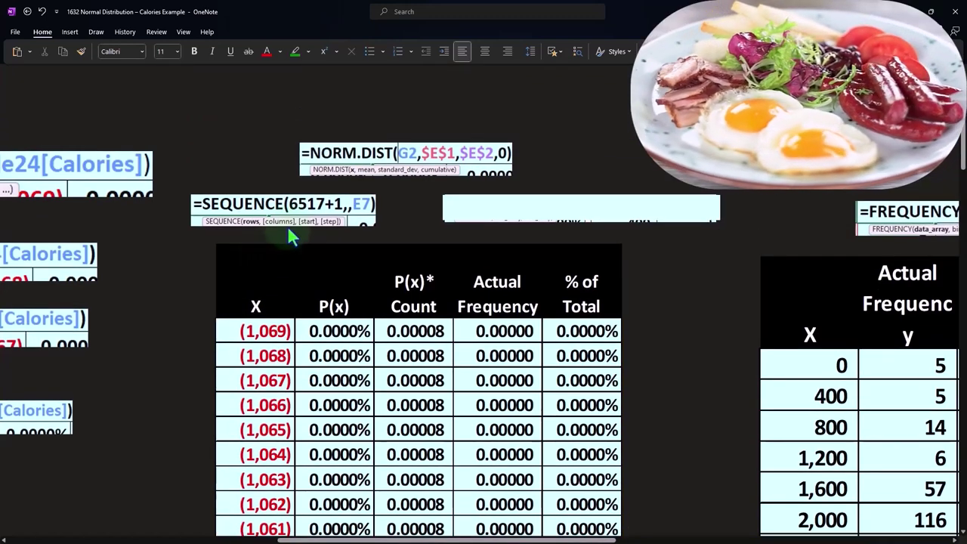
{"action": "left_click_drag", "start_coordinate": [505, 533], "coordinate": [806, 533]}
{"action": "scroll", "coordinate": [722, 417], "scroll_direction": "down", "scroll_amount": 5}
{"action": "left_click_drag", "start_coordinate": [739, 540], "coordinate": [811, 541]}
{"action": "scroll", "coordinate": [803, 471], "scroll_direction": "down", "scroll_amount": 2}
{"action": "scroll", "coordinate": [691, 415], "scroll_direction": "up", "scroll_amount": 6}
- Review the normal distribution table against the frequency table, its Total row and its FREQUENCY and SUMIFS formulas
{"action": "scroll", "coordinate": [253, 396], "scroll_direction": "left", "scroll_amount": 10}
{"action": "scroll", "coordinate": [332, 496], "scroll_direction": "down", "scroll_amount": 5}
{"action": "scroll", "coordinate": [294, 449], "scroll_direction": "left", "scroll_amount": 5}
{"action": "scroll", "coordinate": [312, 474], "scroll_direction": "down", "scroll_amount": 5}
{"action": "scroll", "coordinate": [579, 417], "scroll_direction": "up", "scroll_amount": 8}
{"action": "scroll", "coordinate": [579, 416], "scroll_direction": "right", "scroll_amount": 10}
{"action": "scroll", "coordinate": [874, 529], "scroll_direction": "left", "scroll_amount": 3}
{"action": "scroll", "coordinate": [874, 529], "scroll_direction": "right", "scroll_amount": 3}
{"action": "scroll", "coordinate": [756, 400], "scroll_direction": "down", "scroll_amount": 3}
{"action": "scroll", "coordinate": [734, 395], "scroll_direction": "down", "scroll_amount": 2}
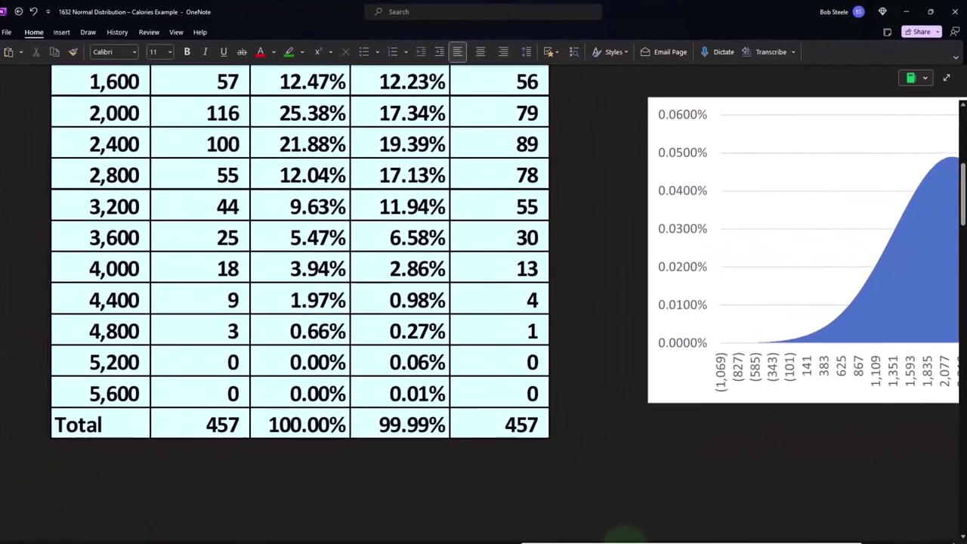
{"action": "scroll", "coordinate": [508, 458], "scroll_direction": "up", "scroll_amount": 5}
{"action": "scroll", "coordinate": [370, 363], "scroll_direction": "left", "scroll_amount": 10}
{"action": "left_click_drag", "start_coordinate": [550, 534], "coordinate": [710, 533]}
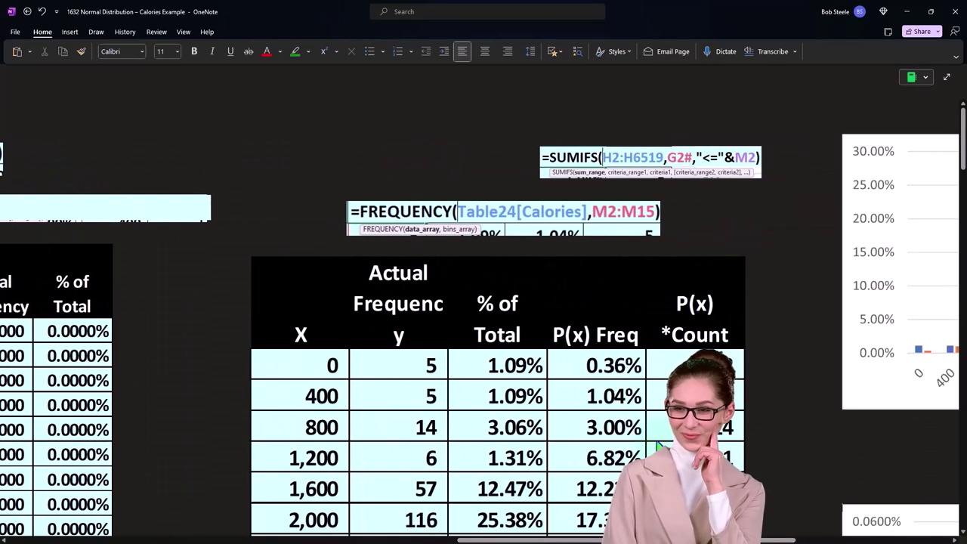